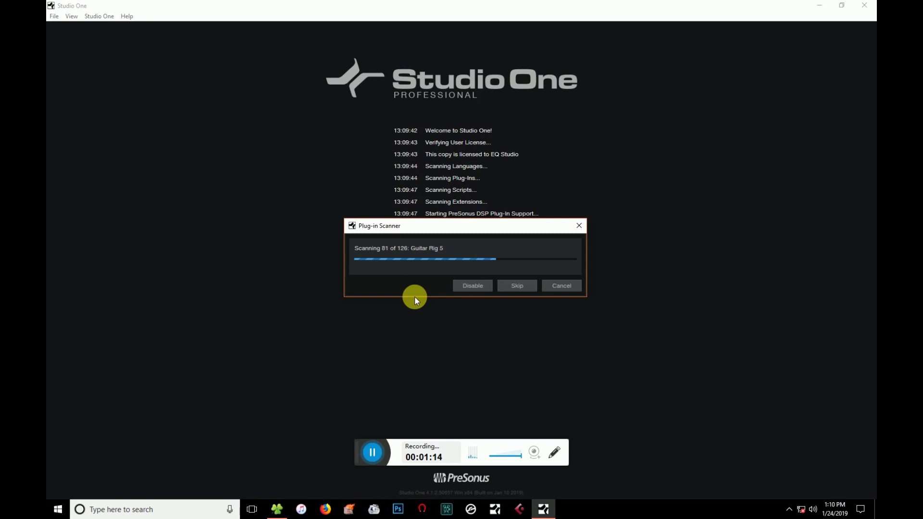
Step: Bring the VstPlugins File Explorer window forward while Studio One's plug-in scan runs
left_click(279, 511)
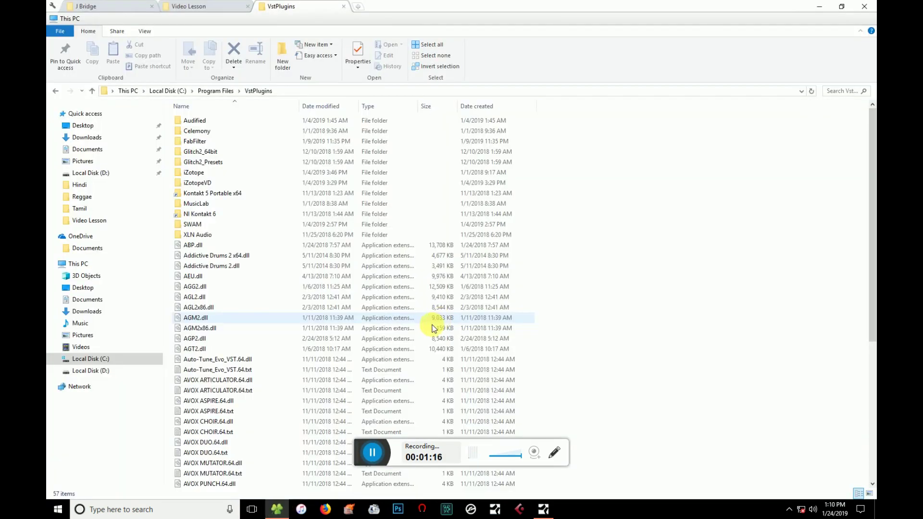
Step: Open a new tab at C:\Program Files (x86)\VstPlugins and confirm Nexus.dll is there
left_click(358, 7)
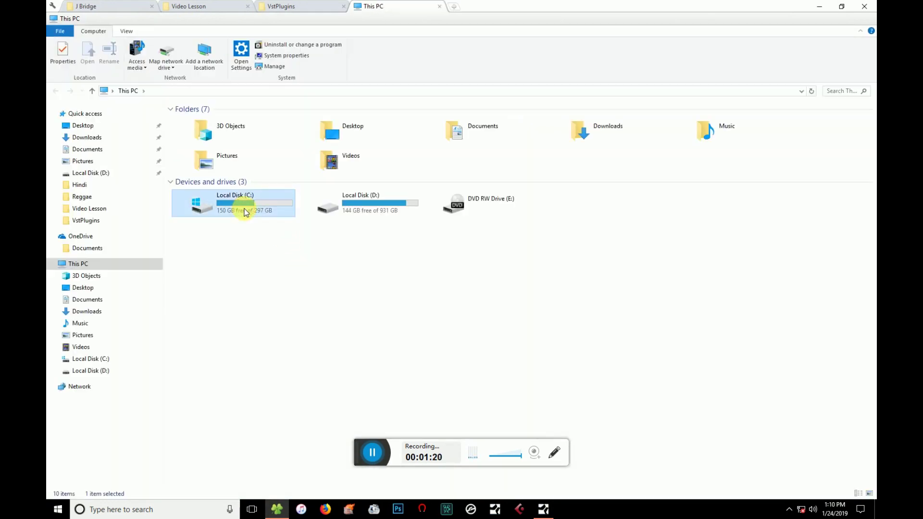
double_click(243, 209)
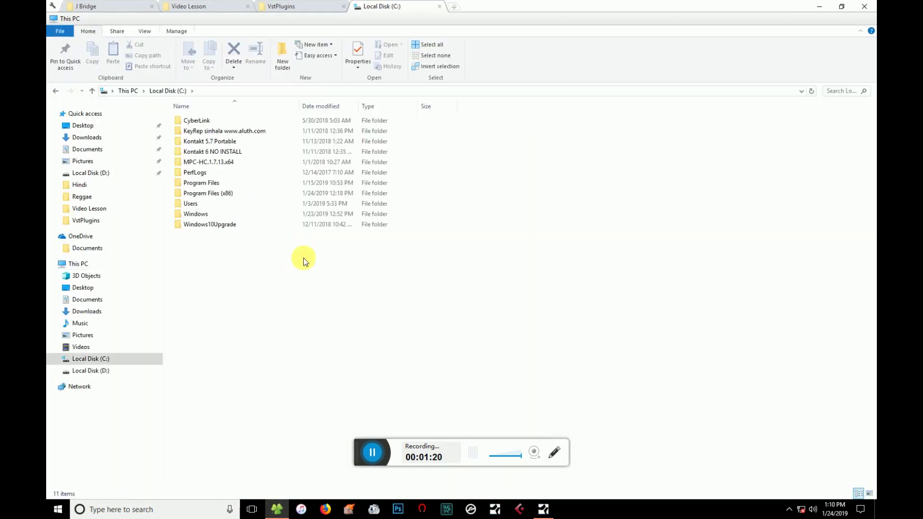
double_click(207, 192)
scroll(271, 234, "down", 5)
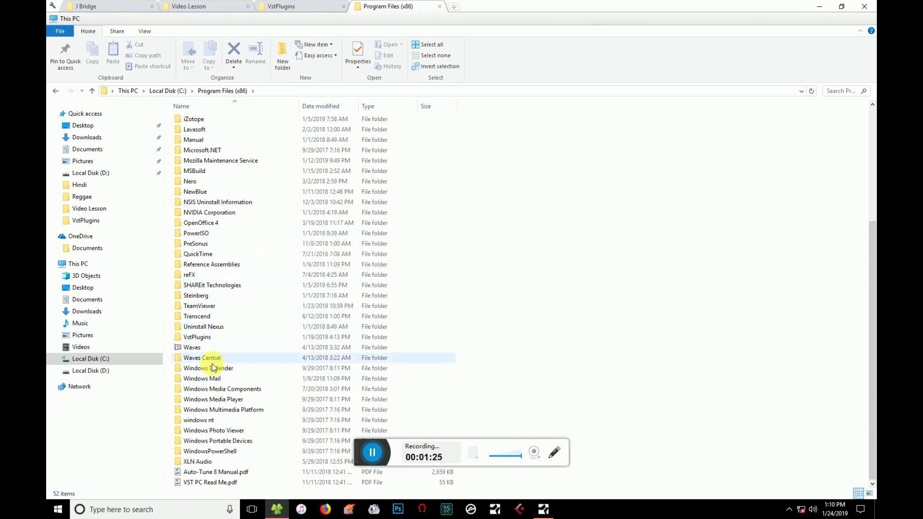
double_click(193, 337)
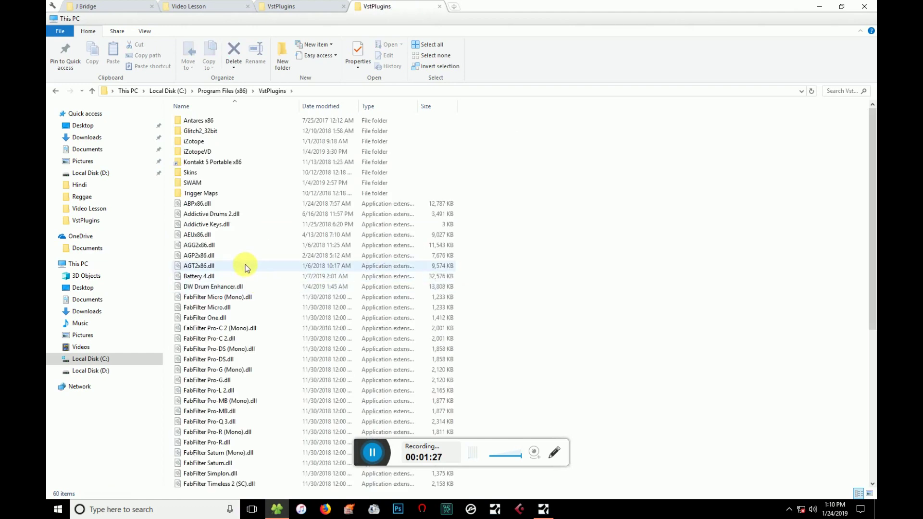
scroll(214, 266, "down", 7)
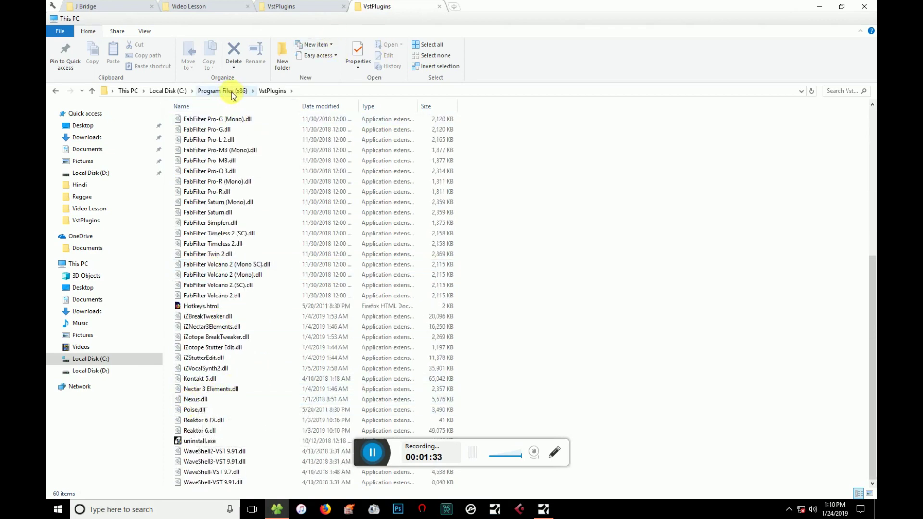
Step: Open another tab at the 64-bit C:\Program Files\VstPlugins folder
left_click(454, 6)
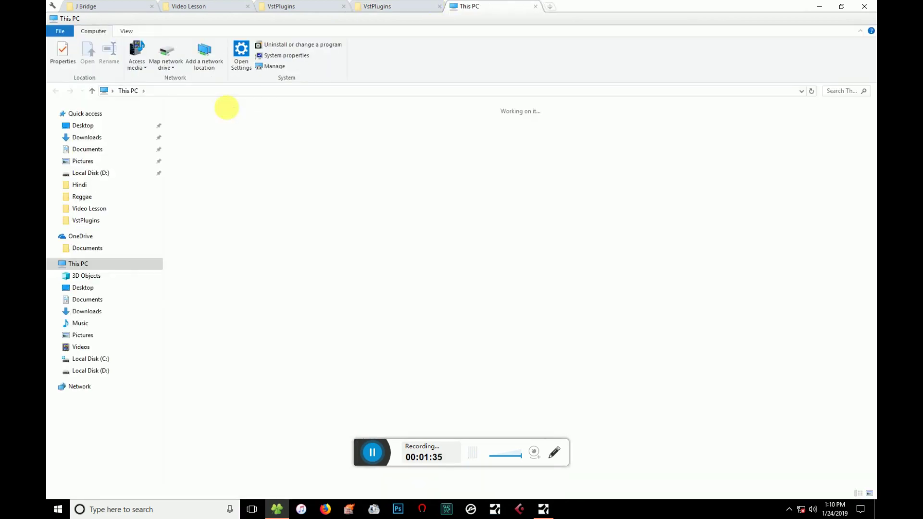
double_click(264, 207)
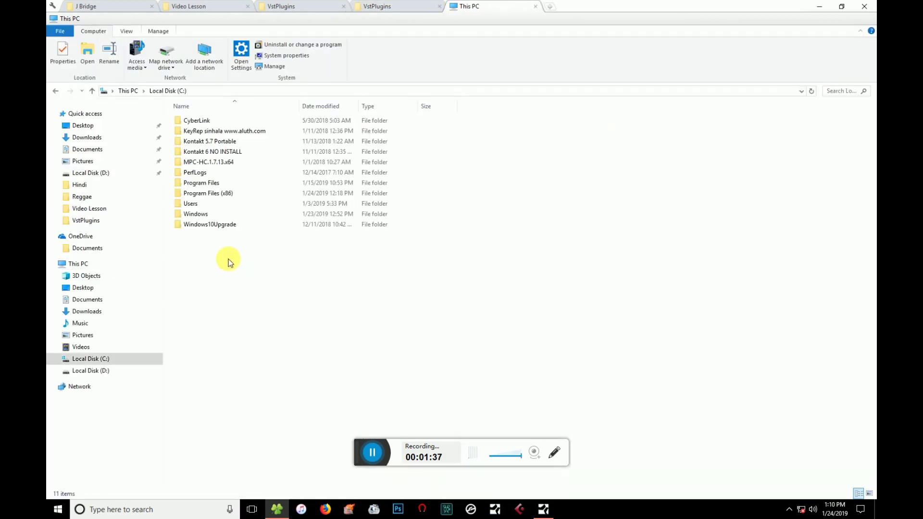
double_click(202, 183)
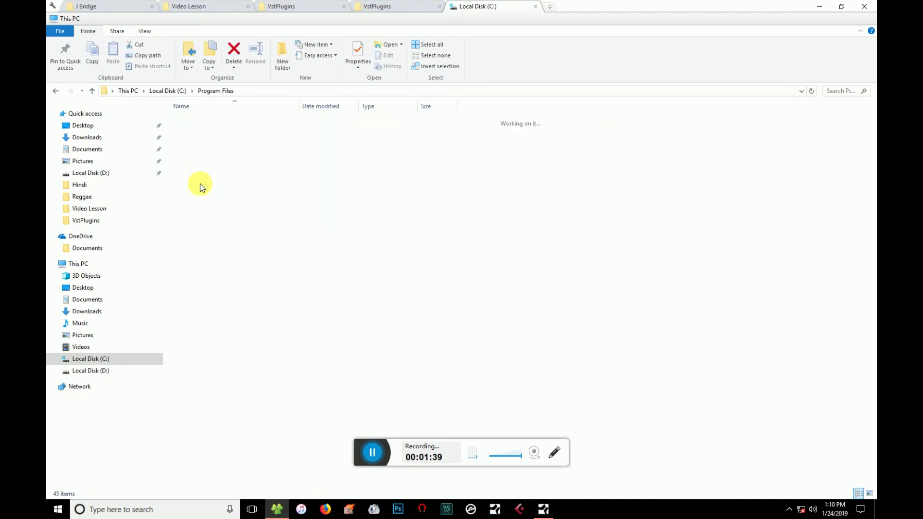
scroll(201, 188, "down", 3)
double_click(197, 370)
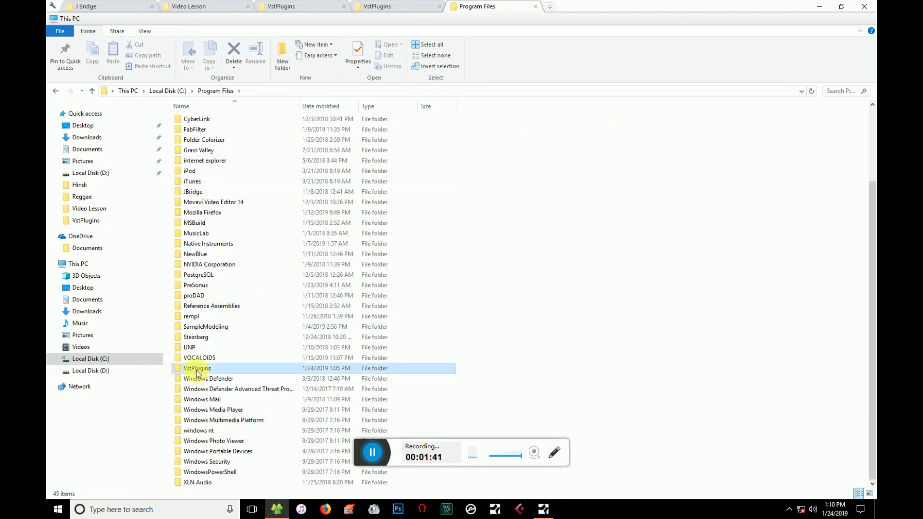
scroll(233, 267, "down", 7)
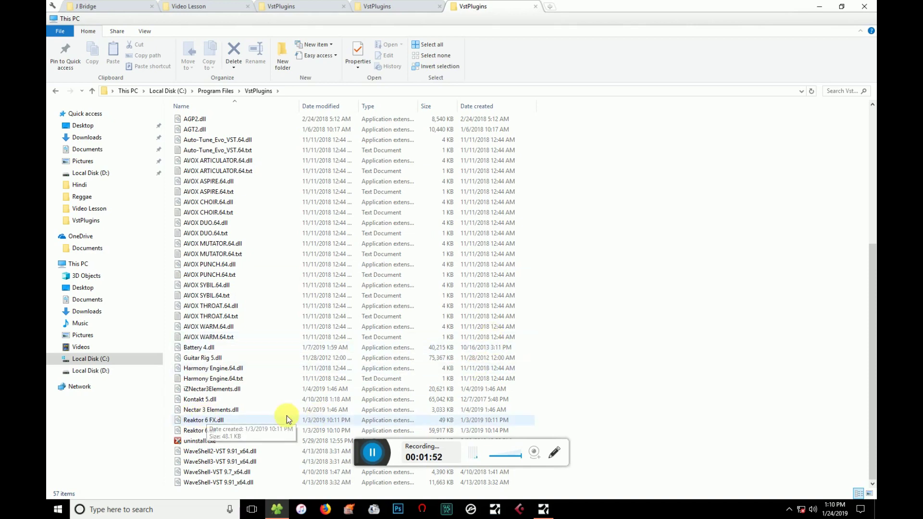
Step: Close the duplicate VstPlugins tab and minimize both Explorer windows
left_click(375, 6)
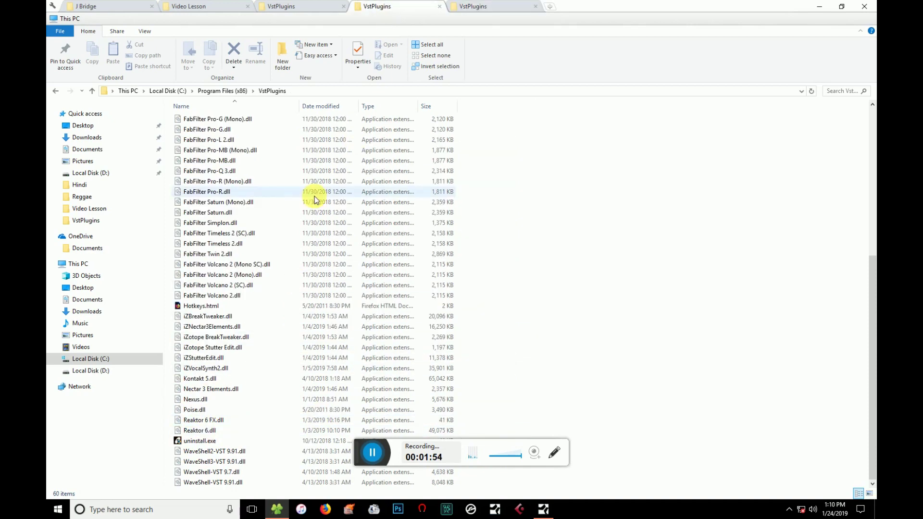
key("ctrl+w")
key("ctrl+w")
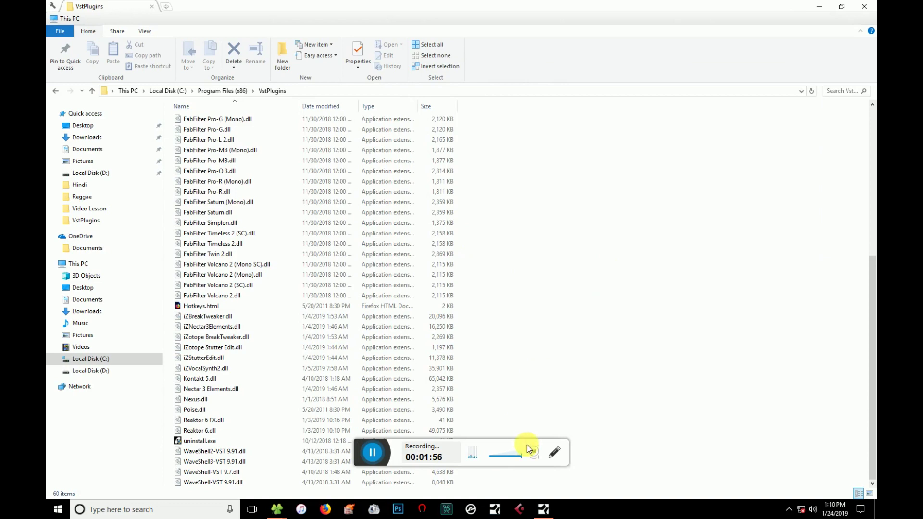
left_click(819, 6)
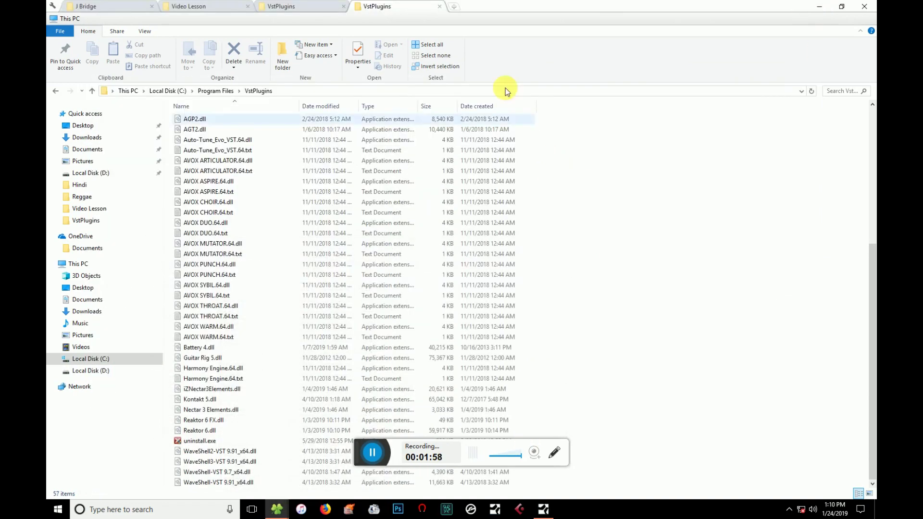
left_click(819, 6)
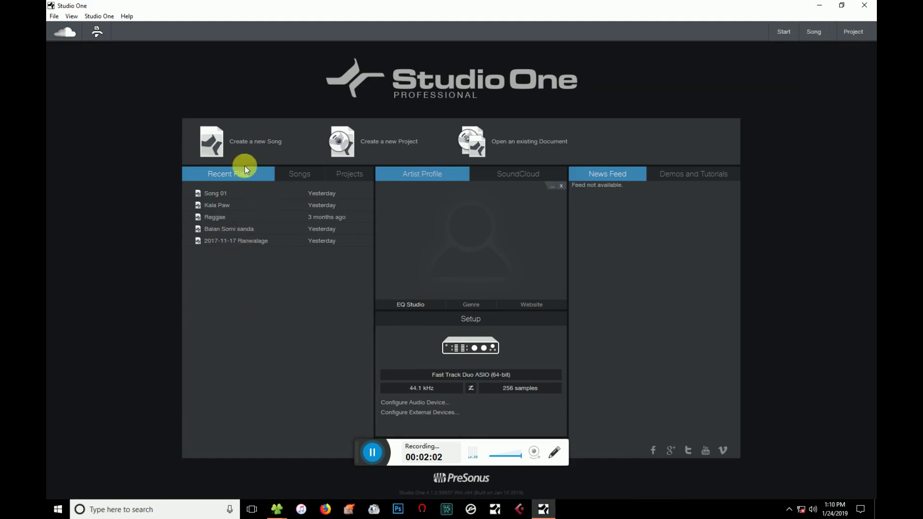
Step: Create a new empty song, un-maximize the window, and list instruments by vendor
left_click(253, 143)
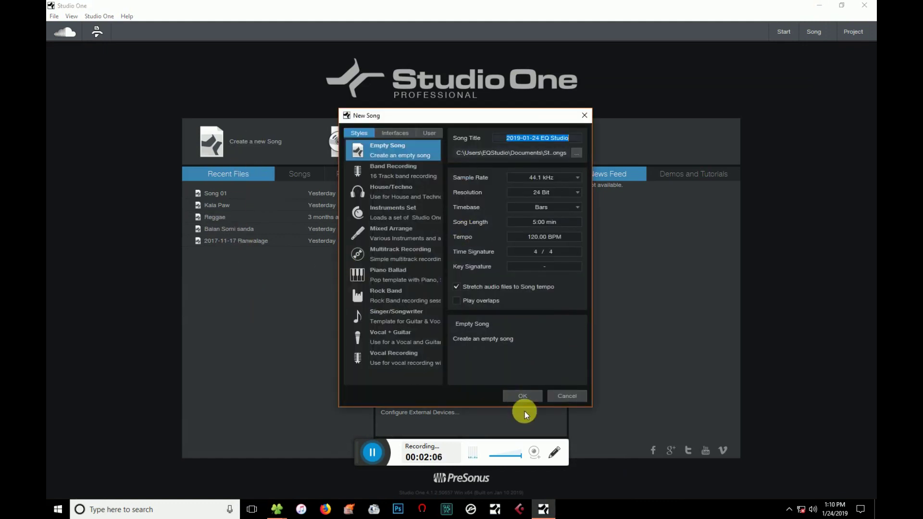
left_click(522, 398)
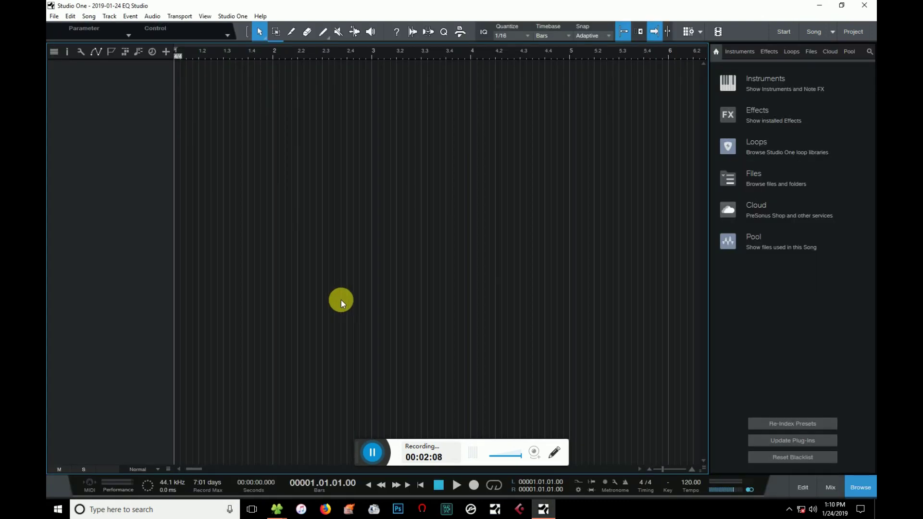
double_click(719, 5)
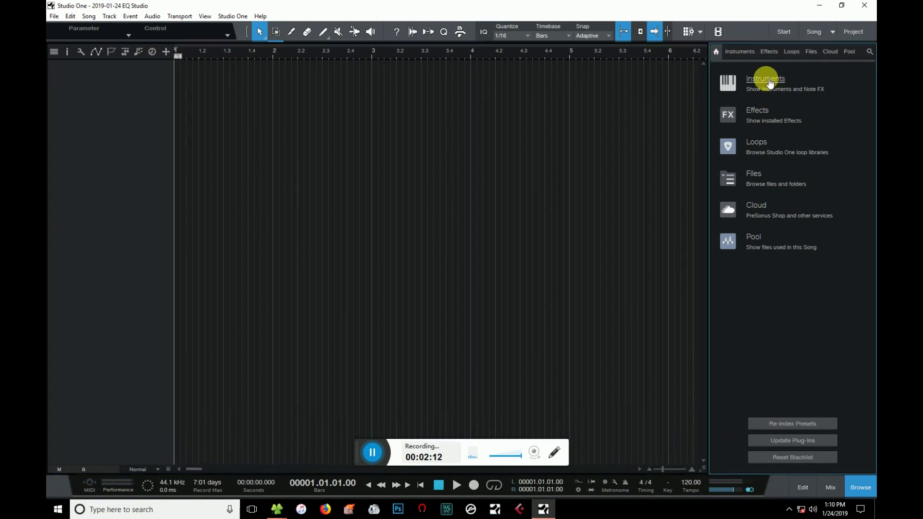
left_click(769, 80)
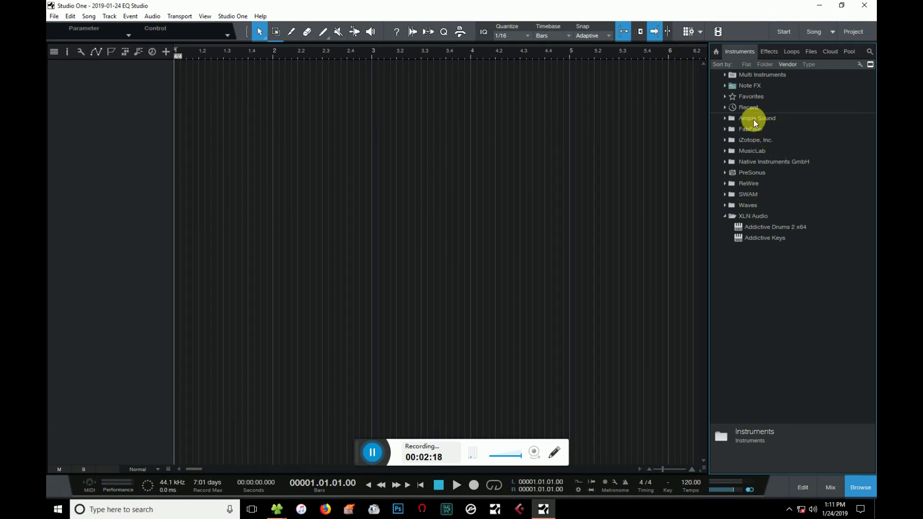
Step: Inspect the Ample Sound, FabFilter, iZotope, MusicLab and Native Instruments folders, collapsing each
left_click(754, 119)
left_click(753, 123)
left_click(752, 130)
left_click(752, 129)
left_click(752, 140)
left_click(751, 140)
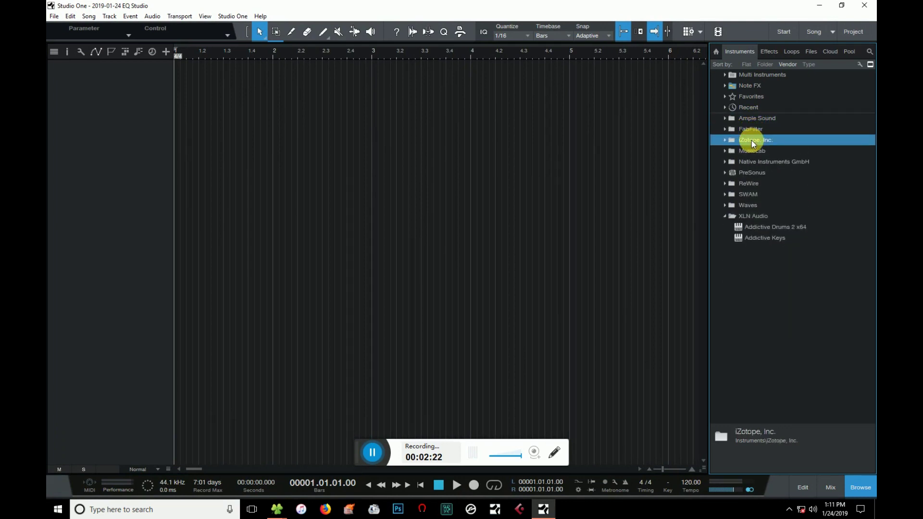
left_click(751, 150)
left_click(750, 150)
left_click(760, 162)
left_click(760, 162)
Step: Inspect the PreSonus, ReWire, SWAM, Waves and XLN Audio folders, then open the browser search
left_click(749, 175)
left_click(749, 174)
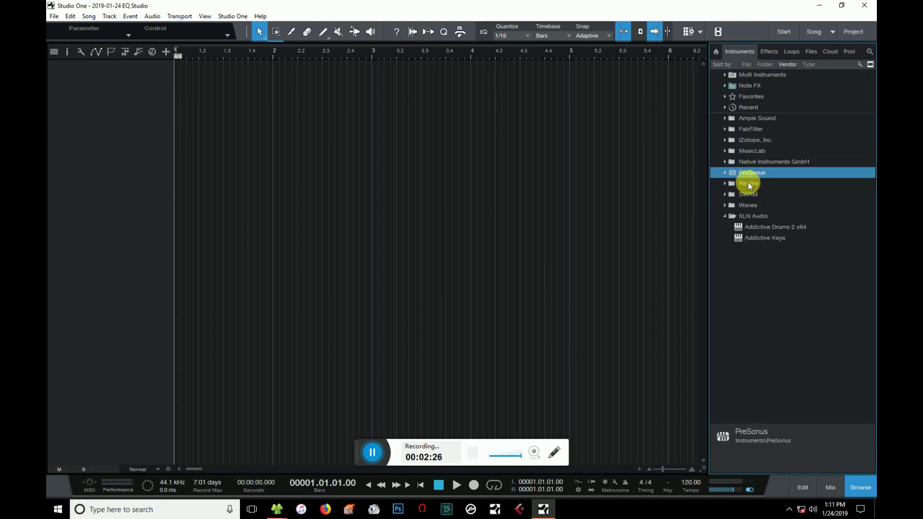
left_click(748, 183)
left_click(748, 183)
left_click(749, 194)
left_click(750, 195)
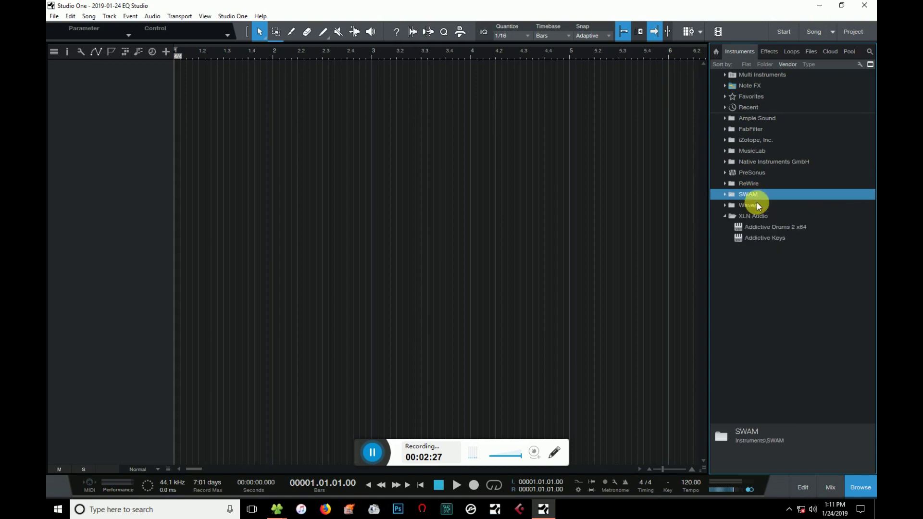
left_click(751, 205)
left_click(752, 206)
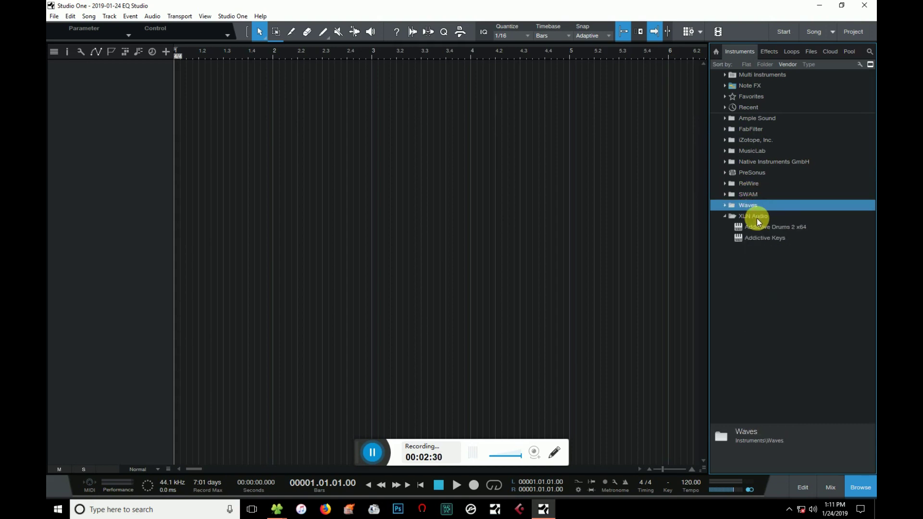
left_click(757, 217)
left_click(753, 219)
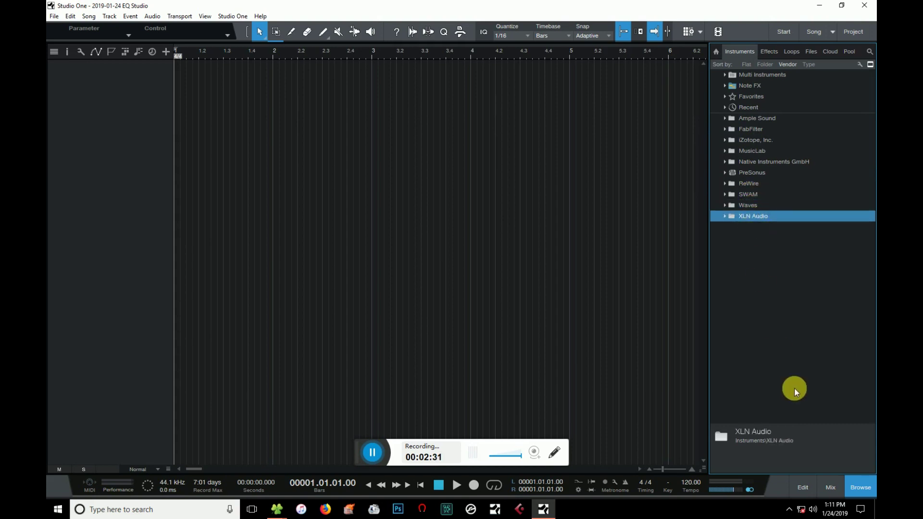
left_click(866, 52)
Step: Search instruments for 'nexus', find no results, clear it, and minimize Studio One to the desktop
left_click(804, 77)
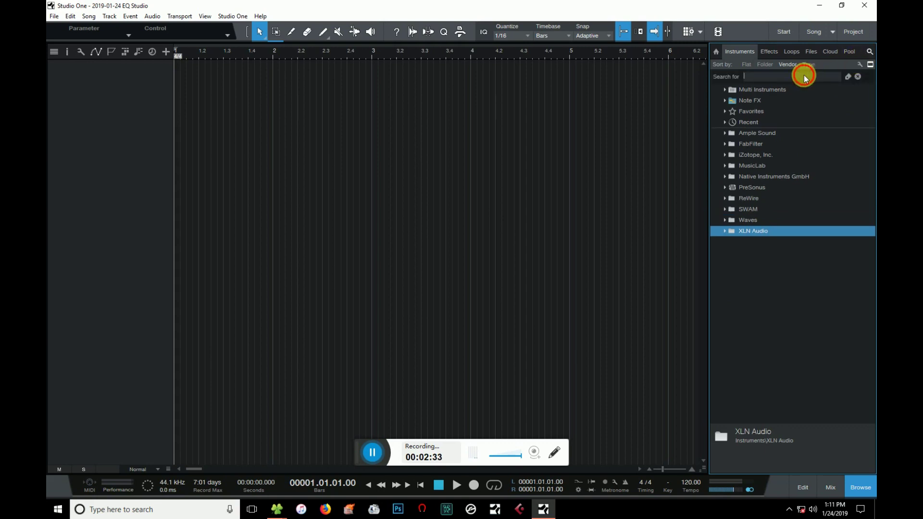
type("ne")
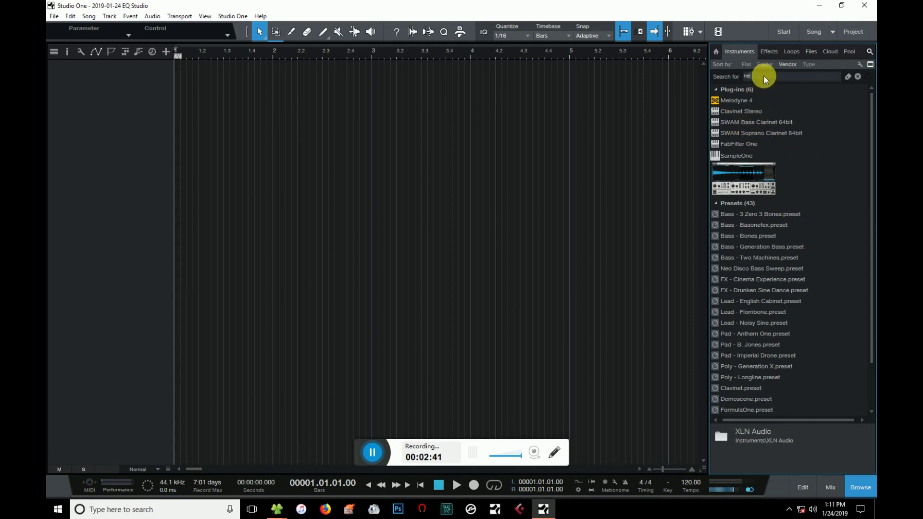
type("xus")
left_click(858, 76)
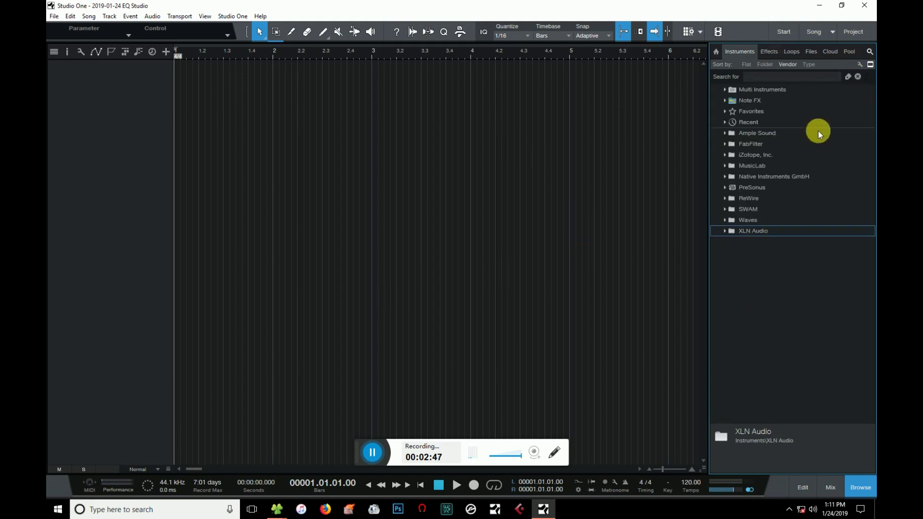
left_click(824, 7)
right_click(176, 135)
Step: Refresh the desktop and show the J Bridge folder on drive D in File Explorer
left_click(203, 169)
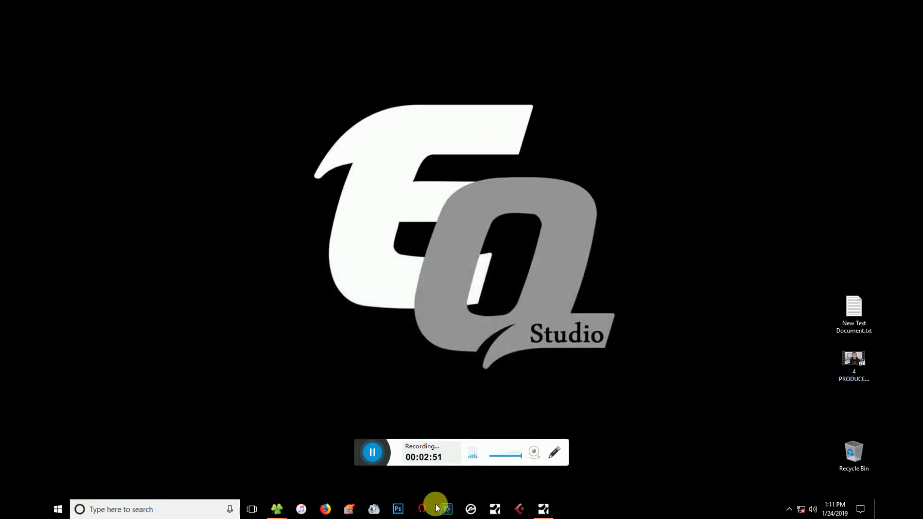
mouse_move(277, 502)
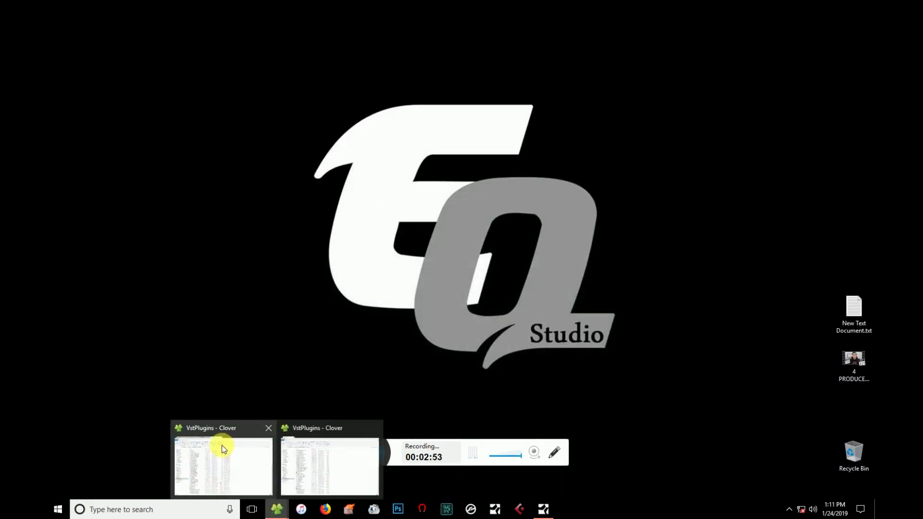
mouse_move(327, 449)
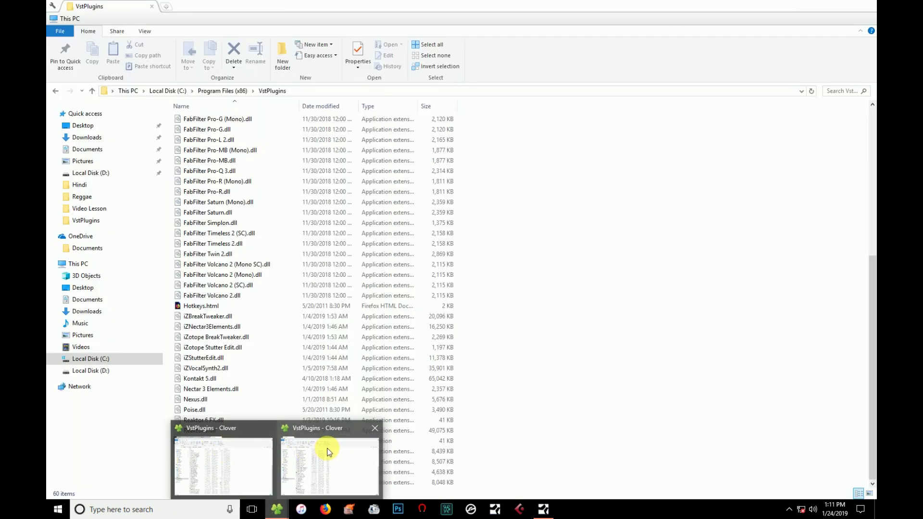
left_click(238, 426)
left_click(115, 9)
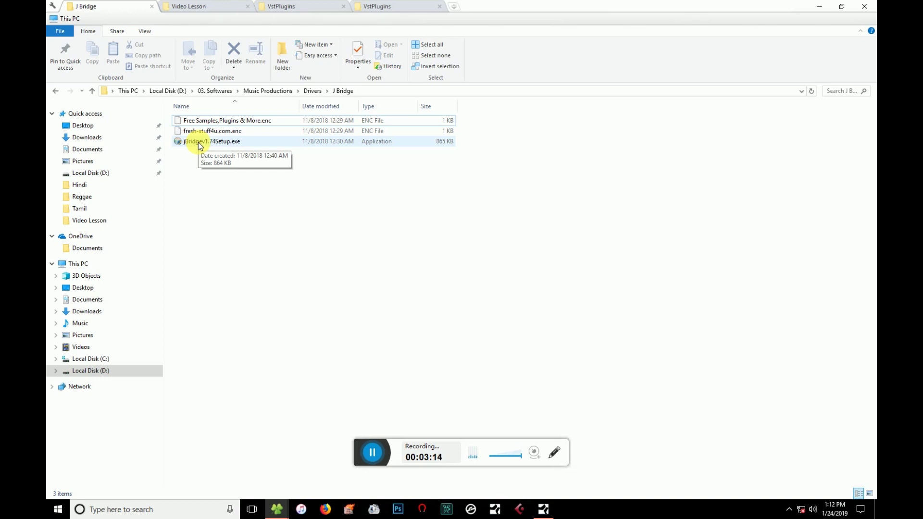
Step: Run jBridgev1.74Setup.exe and search Windows for the jBridger app
double_click(200, 142)
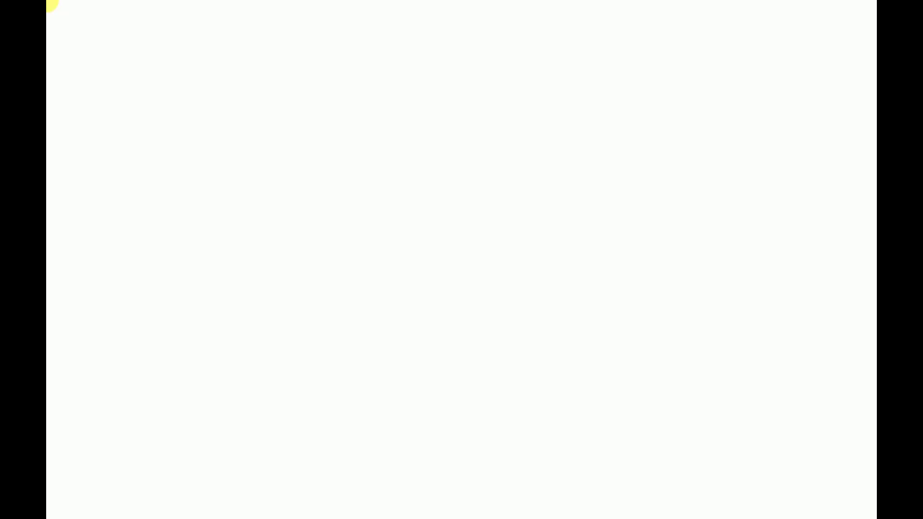
left_click(118, 510)
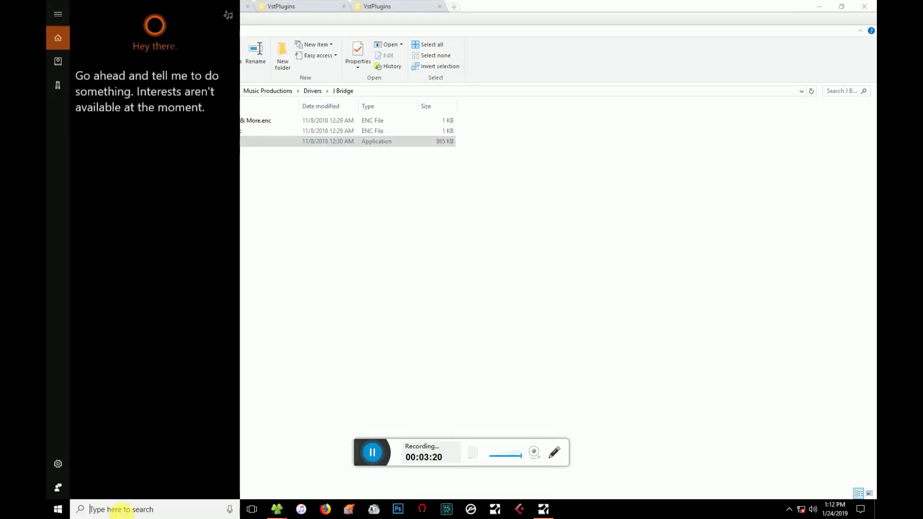
type("j")
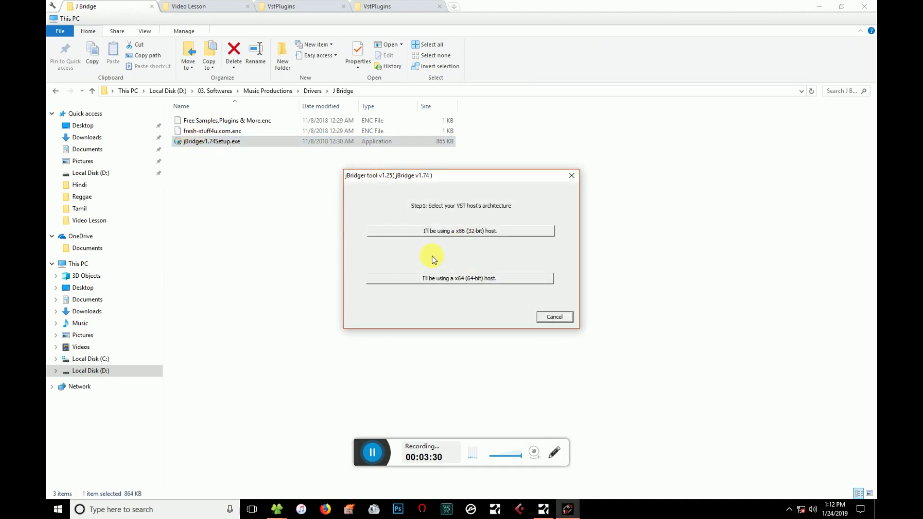
Step: Move the jBridger dialog aside and choose the x64 (64-bit) host option
left_click_drag(454, 183, 322, 173)
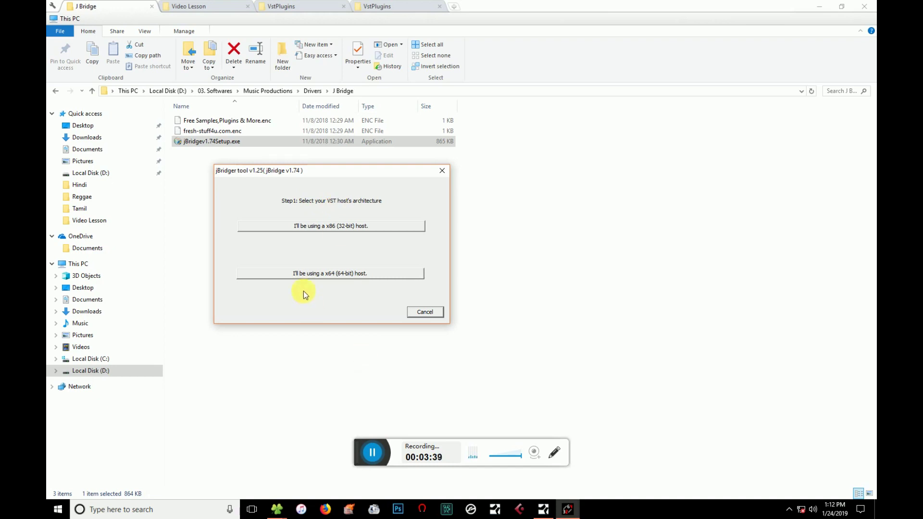
left_click(336, 276)
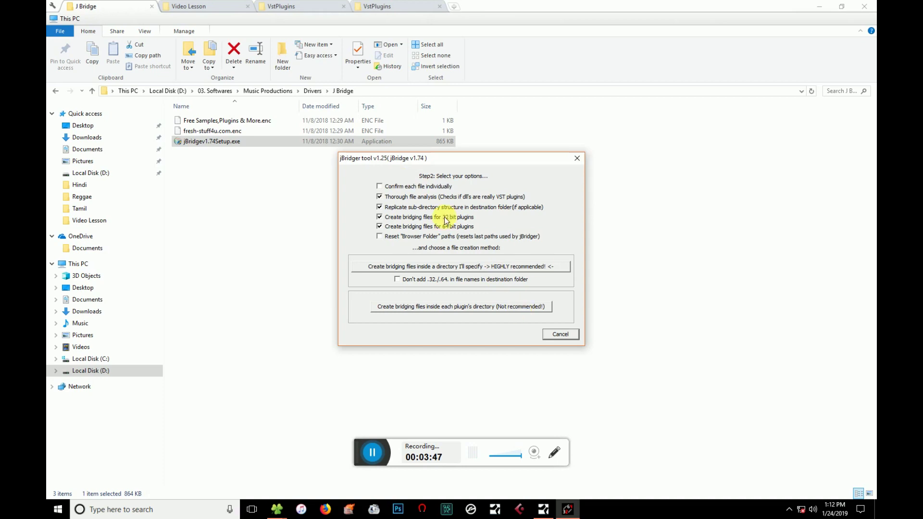
Step: Create bridging files in a chosen directory, picking Nexus.dll as the plugin to bridge
left_click(411, 271)
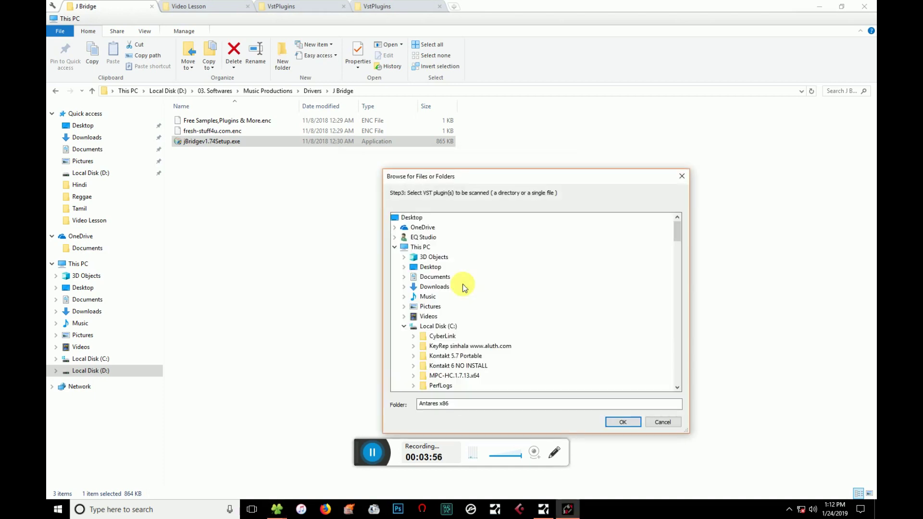
left_click_drag(419, 180, 231, 105)
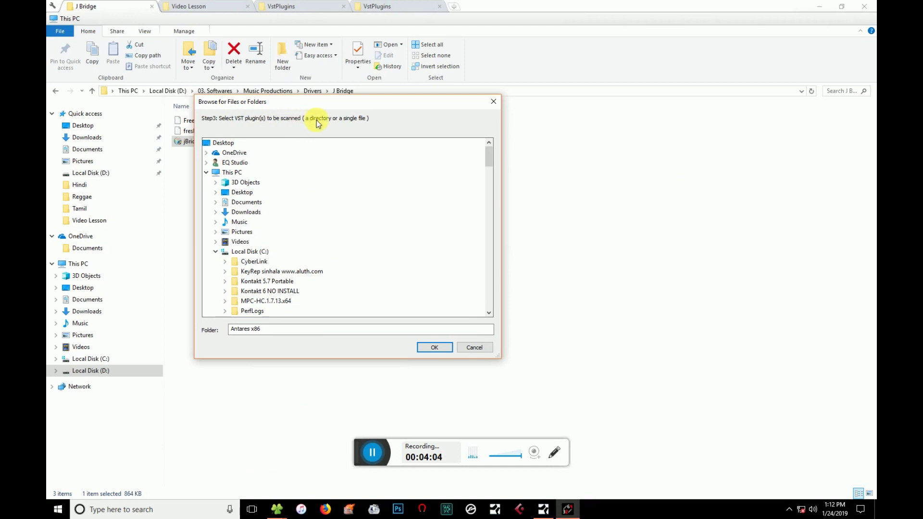
scroll(275, 255, "down", 5)
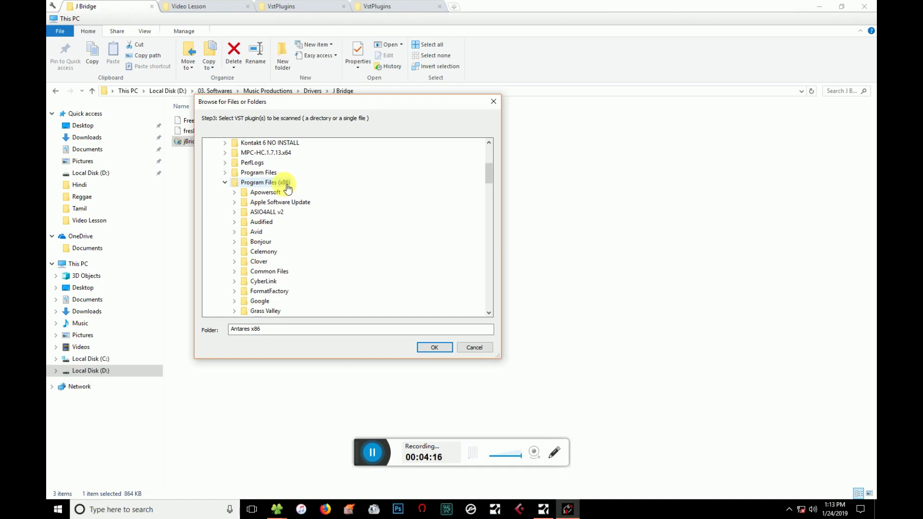
scroll(288, 188, "down", 4)
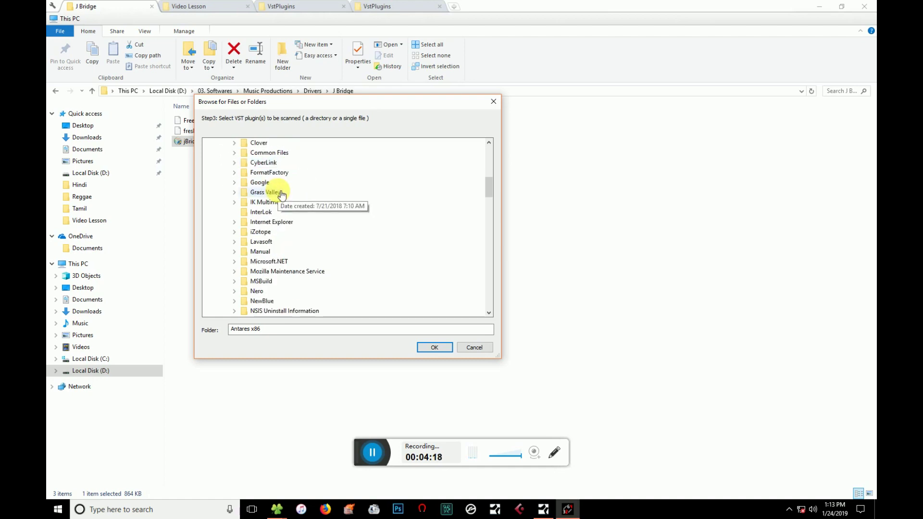
scroll(272, 231, "down", 8)
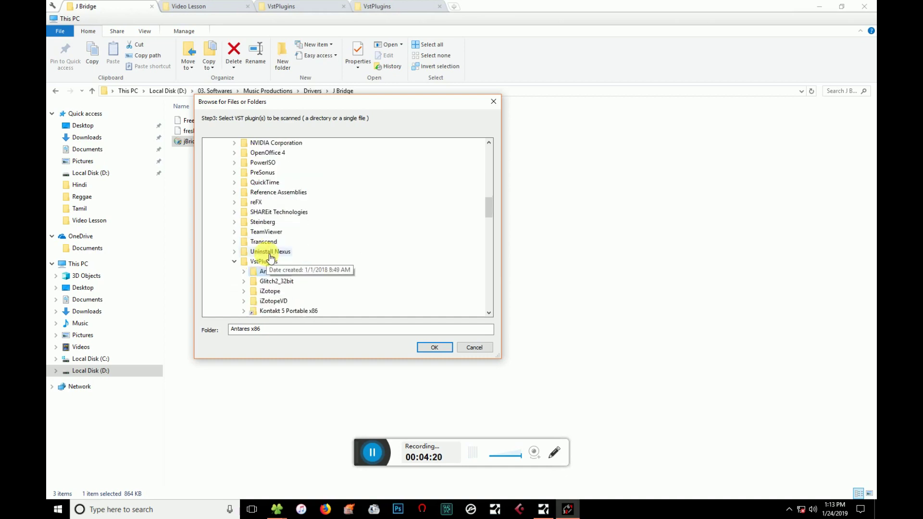
scroll(277, 260, "up", 2)
scroll(268, 262, "down", 5)
scroll(289, 268, "up", 3)
scroll(284, 281, "down", 7)
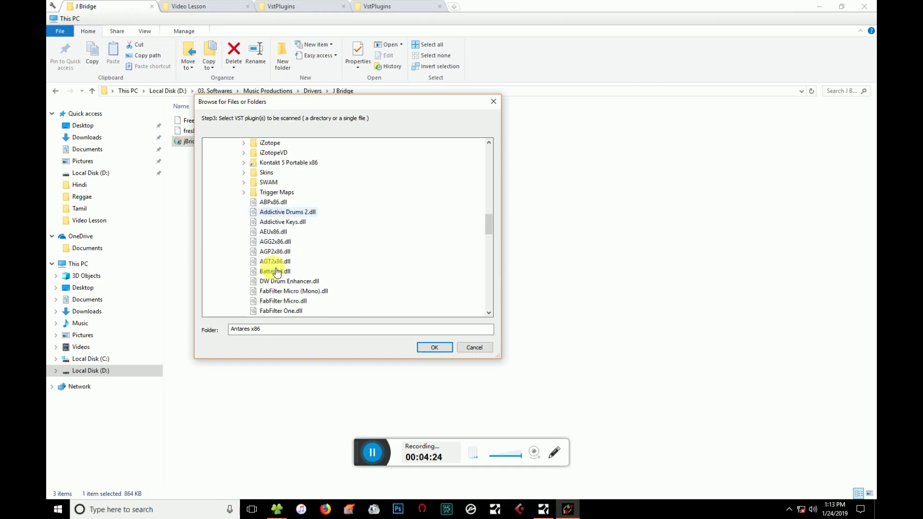
scroll(296, 283, "down", 7)
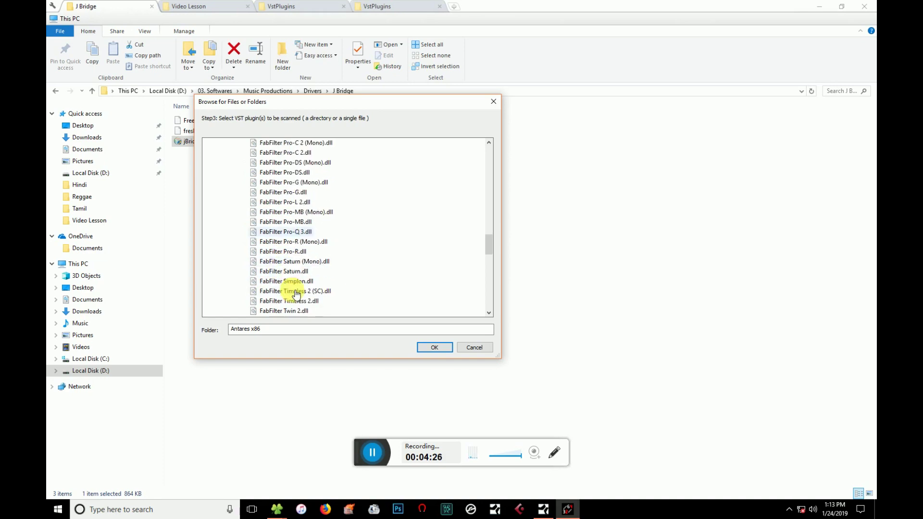
scroll(288, 279, "down", 7)
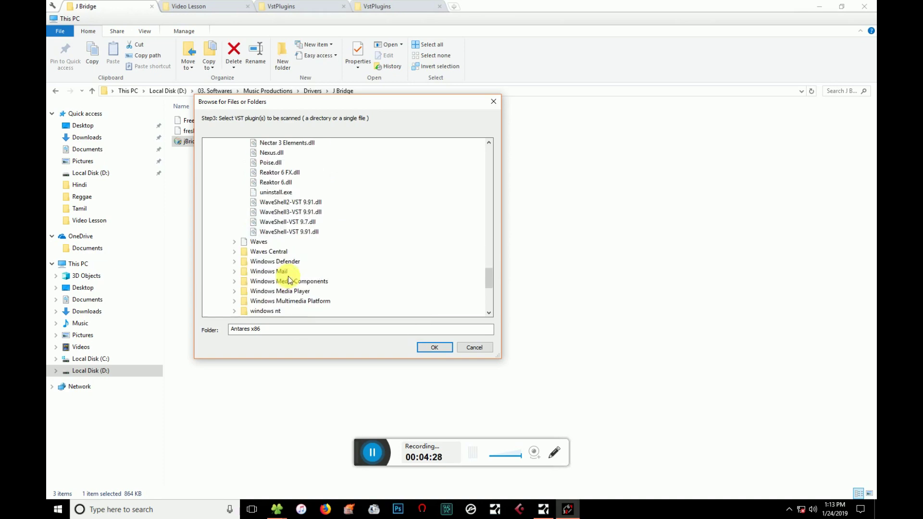
scroll(285, 274, "up", 7)
scroll(285, 276, "up", 10)
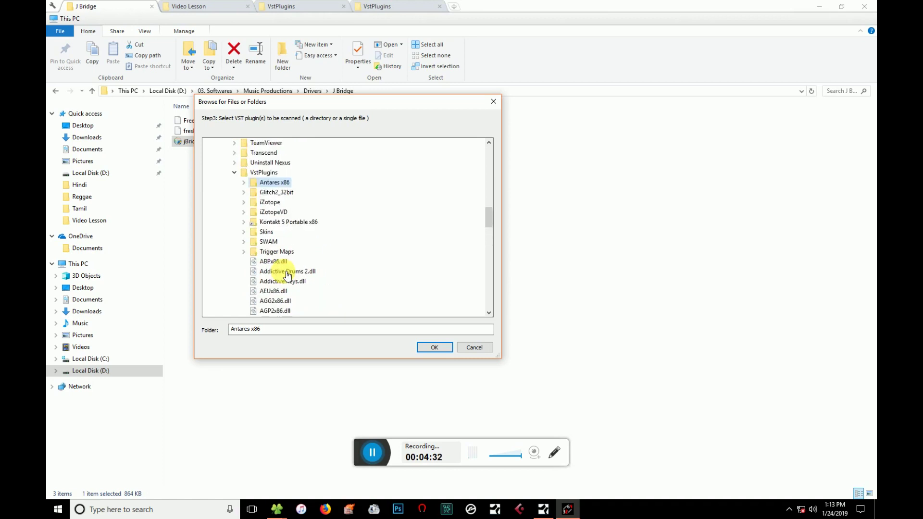
scroll(287, 275, "down", 9)
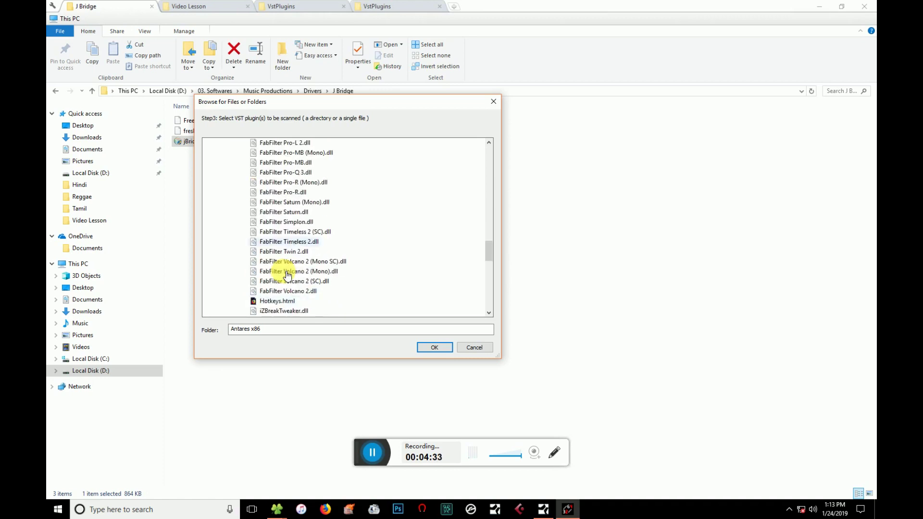
scroll(288, 274, "down", 3)
left_click(287, 272)
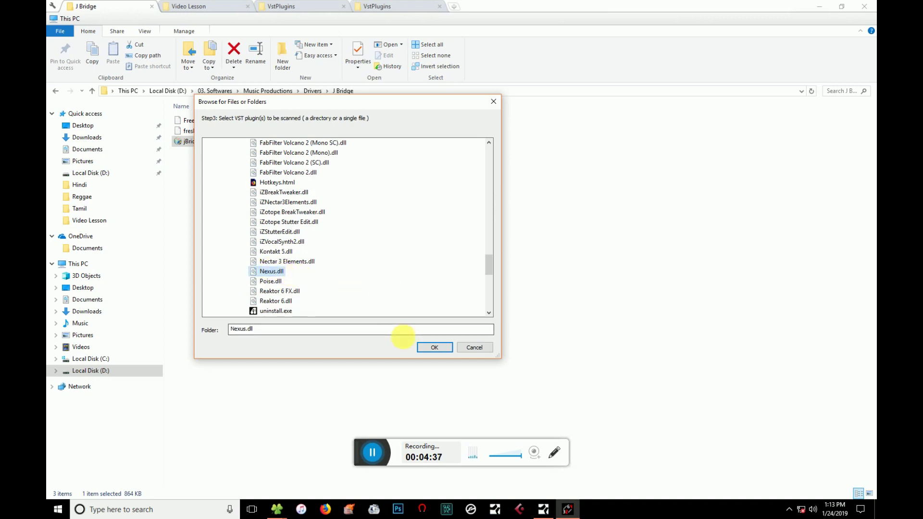
left_click(422, 346)
Step: Bridge Nexus.dll into C:\Program Files\VstPlugins and dismiss the completion message
left_click_drag(474, 178, 218, 105)
scroll(190, 264, "down", 2)
double_click(191, 264)
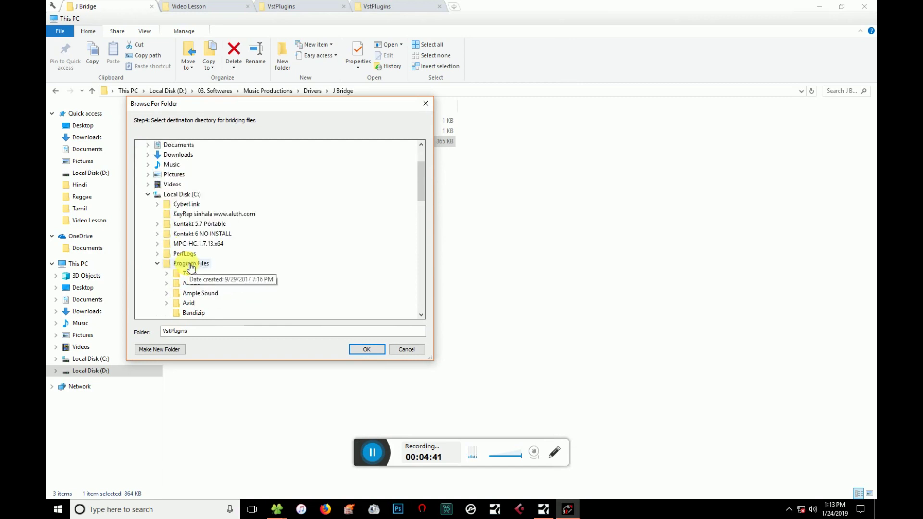
scroll(228, 221, "down", 12)
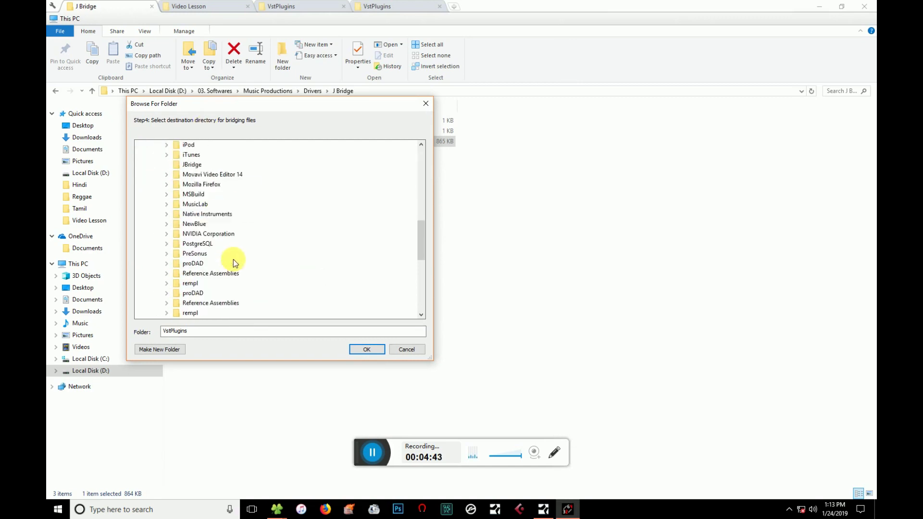
scroll(236, 262, "down", 5)
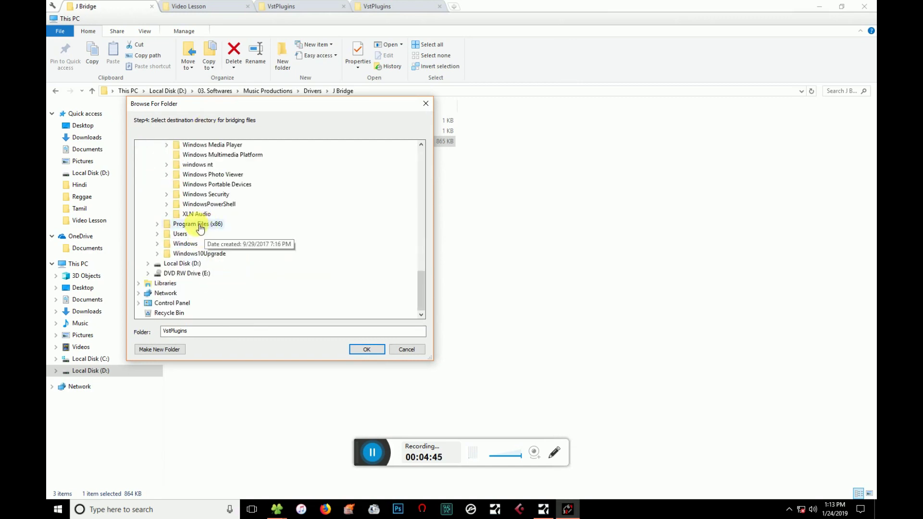
scroll(204, 236, "up", 9)
scroll(206, 220, "down", 3)
double_click(196, 283)
scroll(250, 250, "down", 2)
scroll(210, 200, "up", 2)
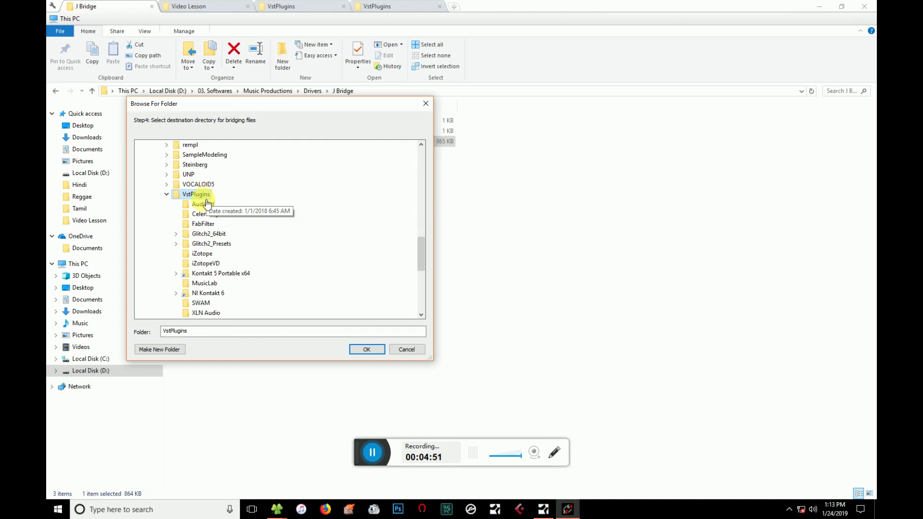
left_click(358, 351)
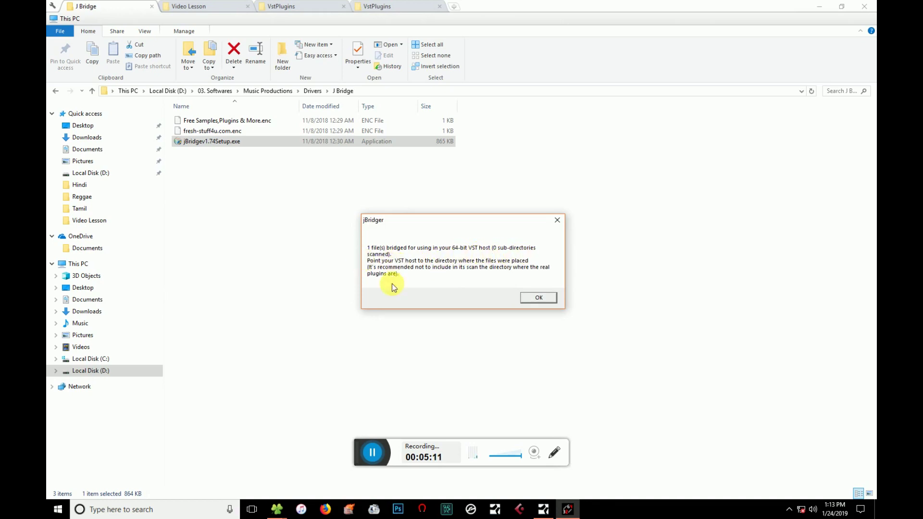
left_click(532, 297)
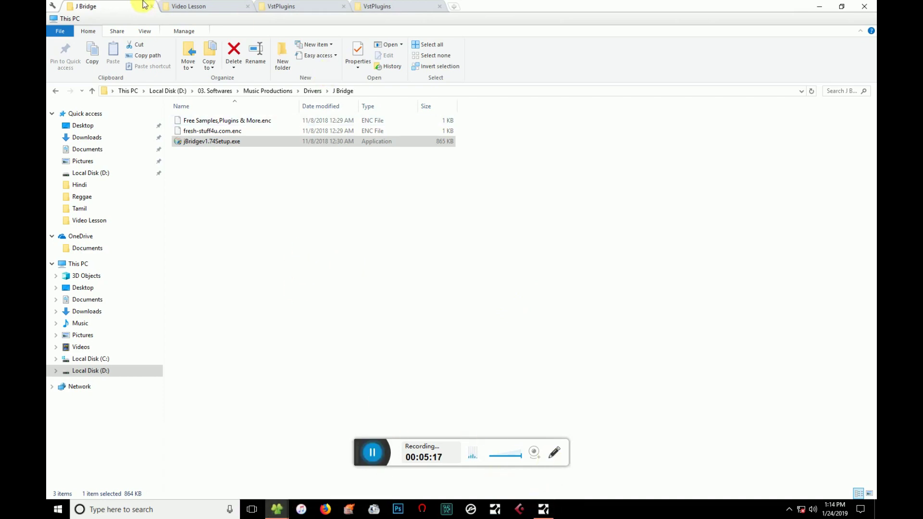
Step: Verify Nexus.64.dll now appears in the 64-bit VstPlugins folder, then minimize Explorer
left_click(300, 7)
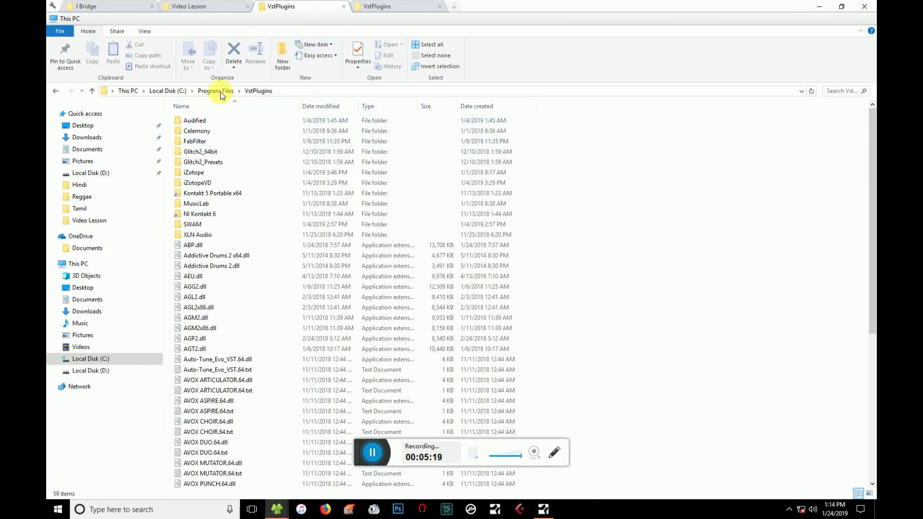
scroll(236, 105, "down", 8)
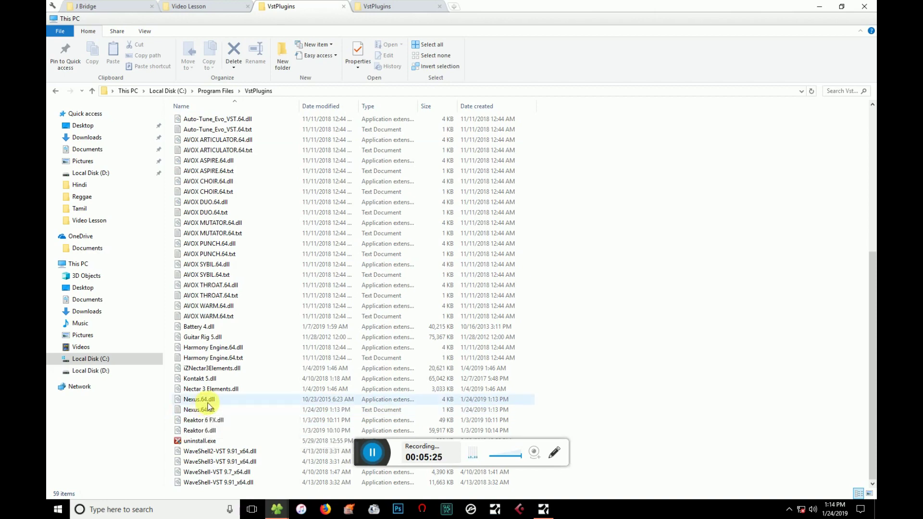
left_click(820, 6)
Step: Rescan plug-ins from the browser Home view, then list Instruments to find the new [jBridge]reFX folder
left_click(543, 509)
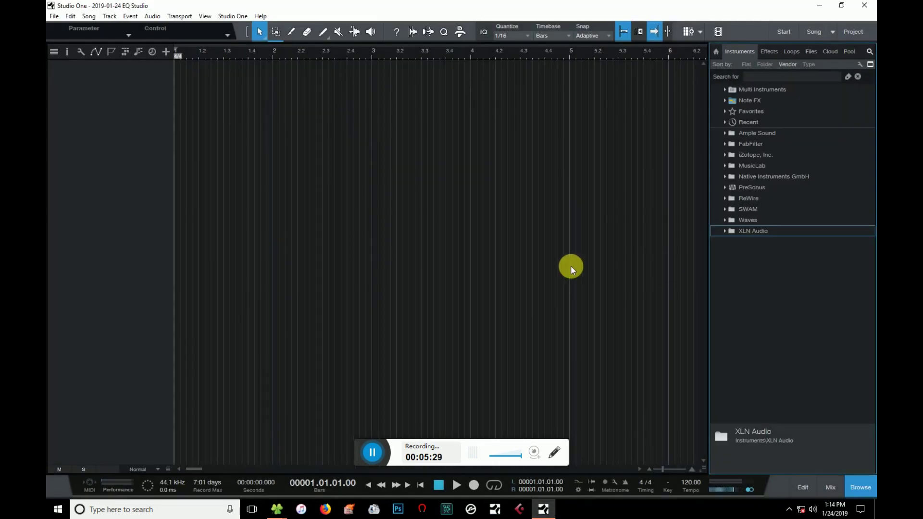
left_click(717, 52)
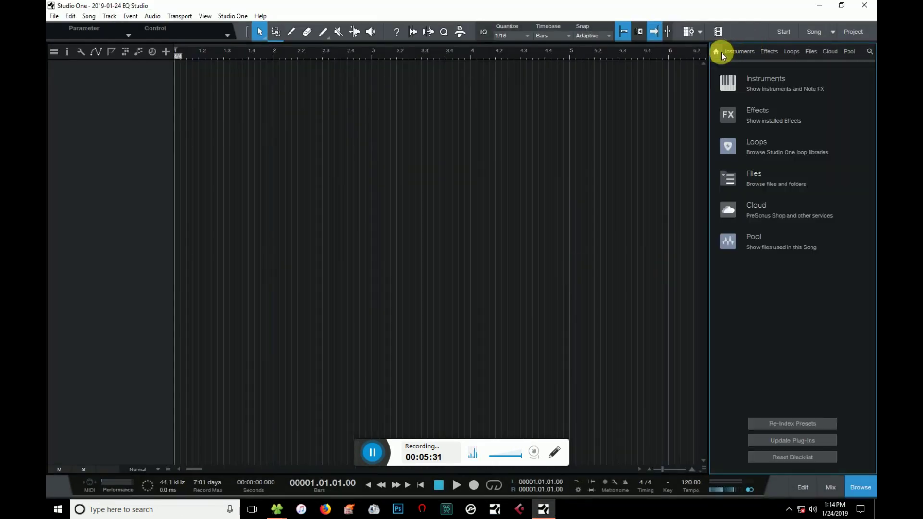
left_click(791, 440)
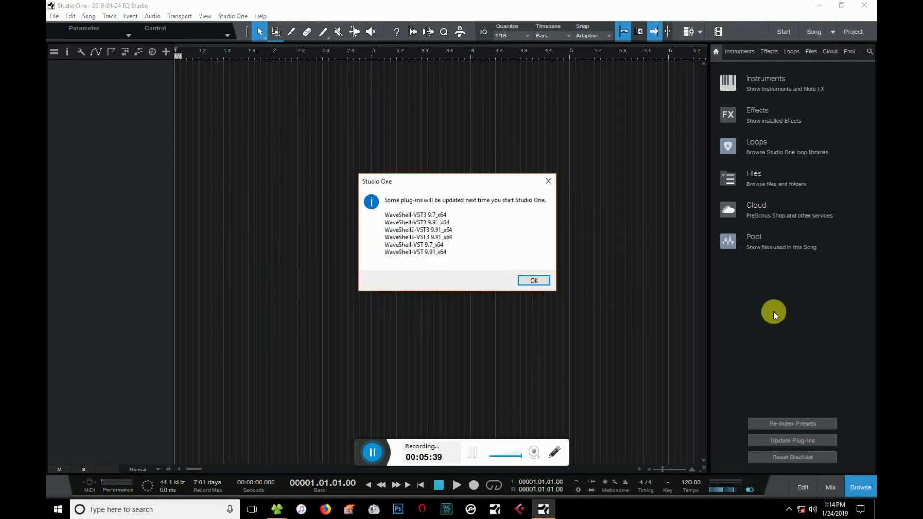
left_click(534, 282)
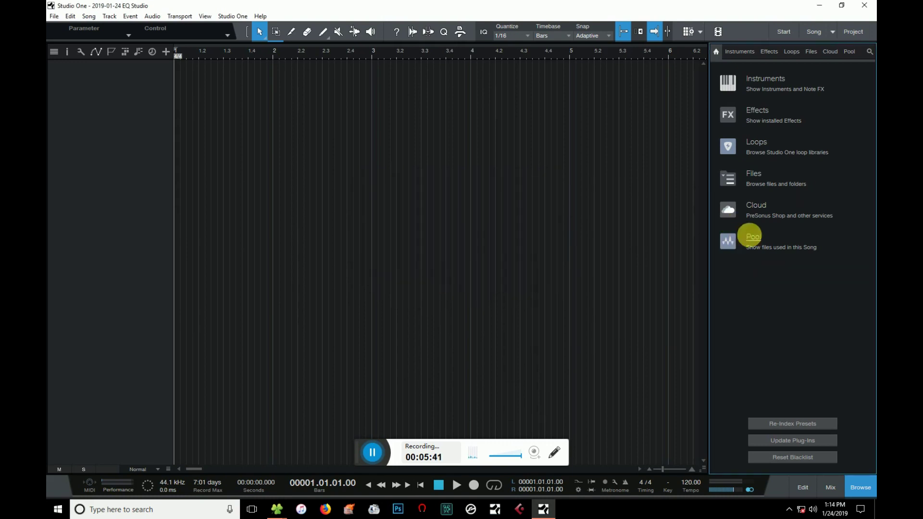
left_click(743, 51)
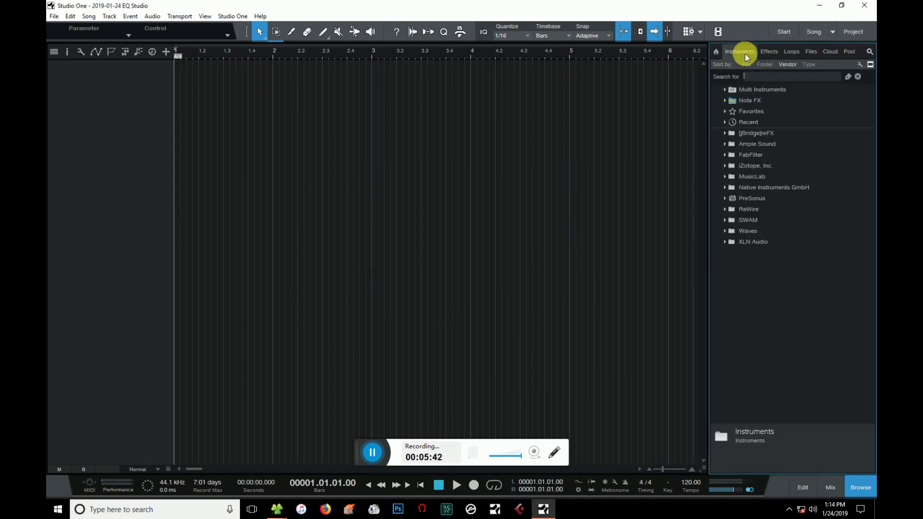
Step: Create a Nexus.64 instrument track from the [jBridge]reFX folder in the arrangement
left_click(757, 134)
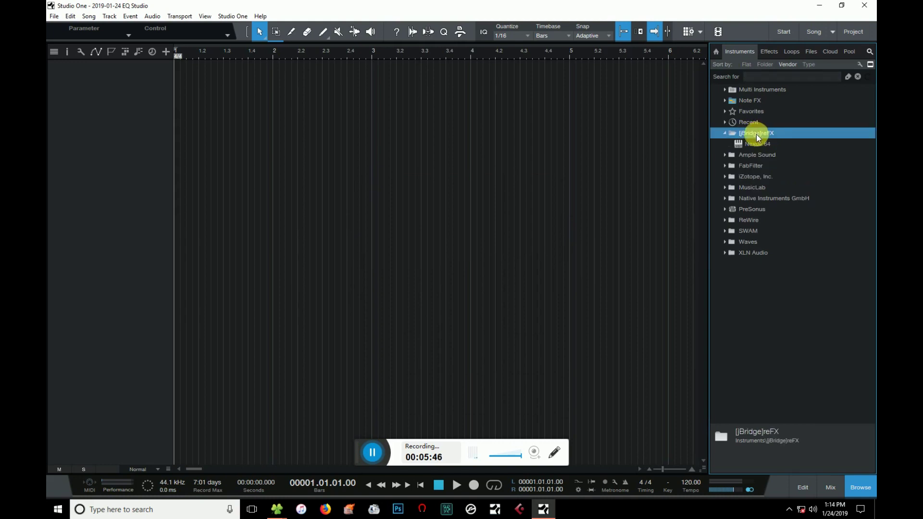
left_click(756, 145)
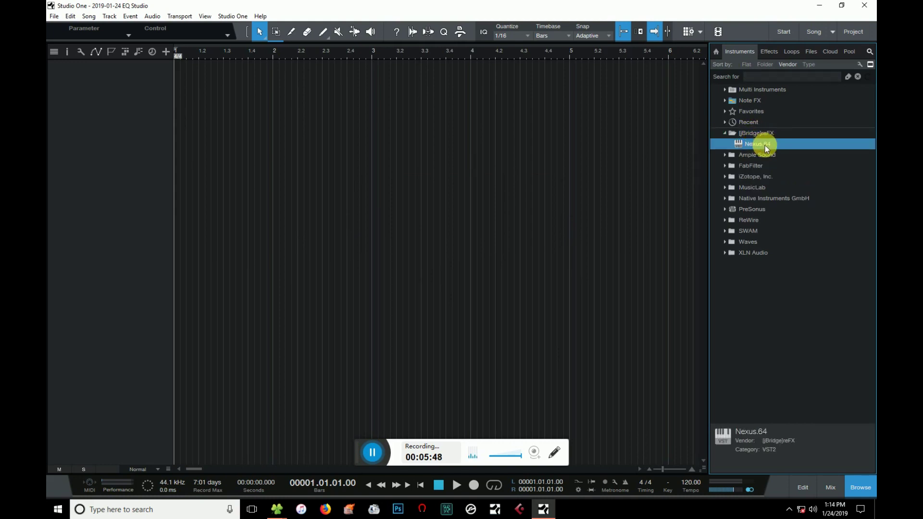
left_click_drag(740, 145, 311, 169)
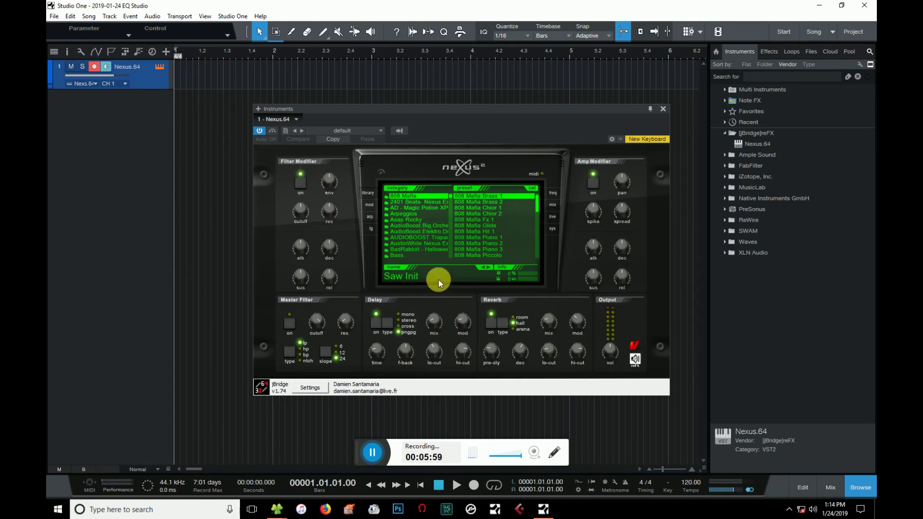
Step: Browse the Nexus editor, close it, then reopen it from the track's instrument icon
scroll(447, 208, "down", 4)
scroll(450, 206, "down", 10)
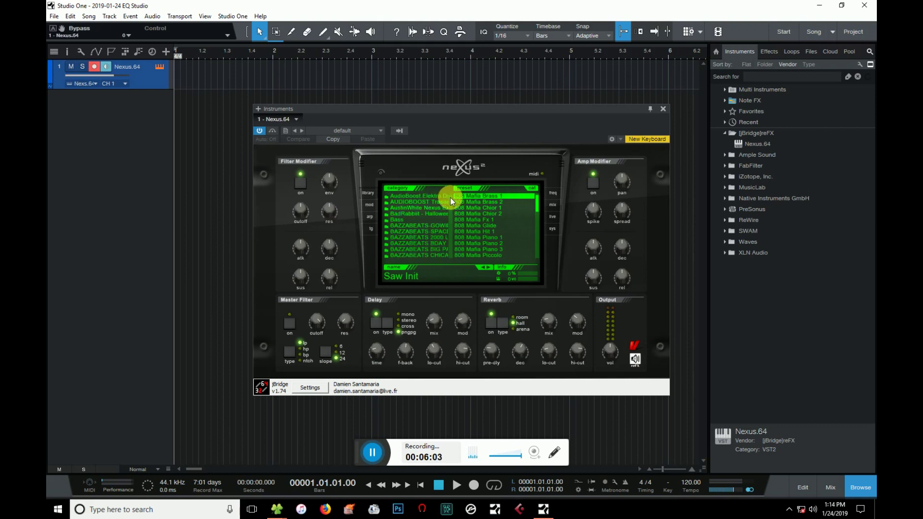
left_click_drag(451, 214, 454, 259)
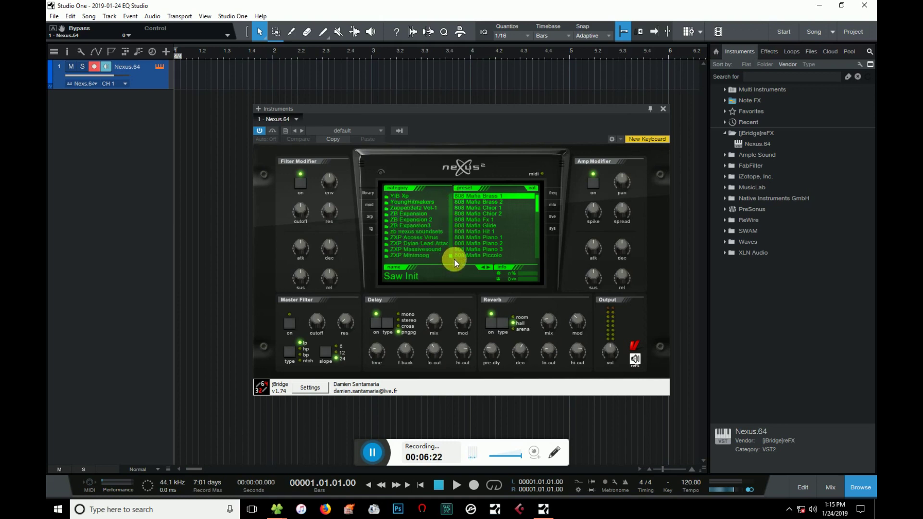
left_click(663, 109)
left_click(156, 67)
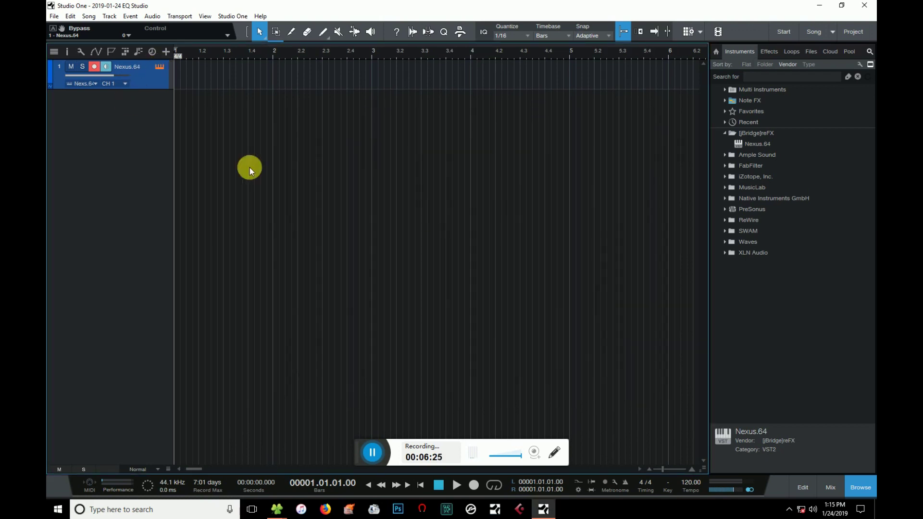